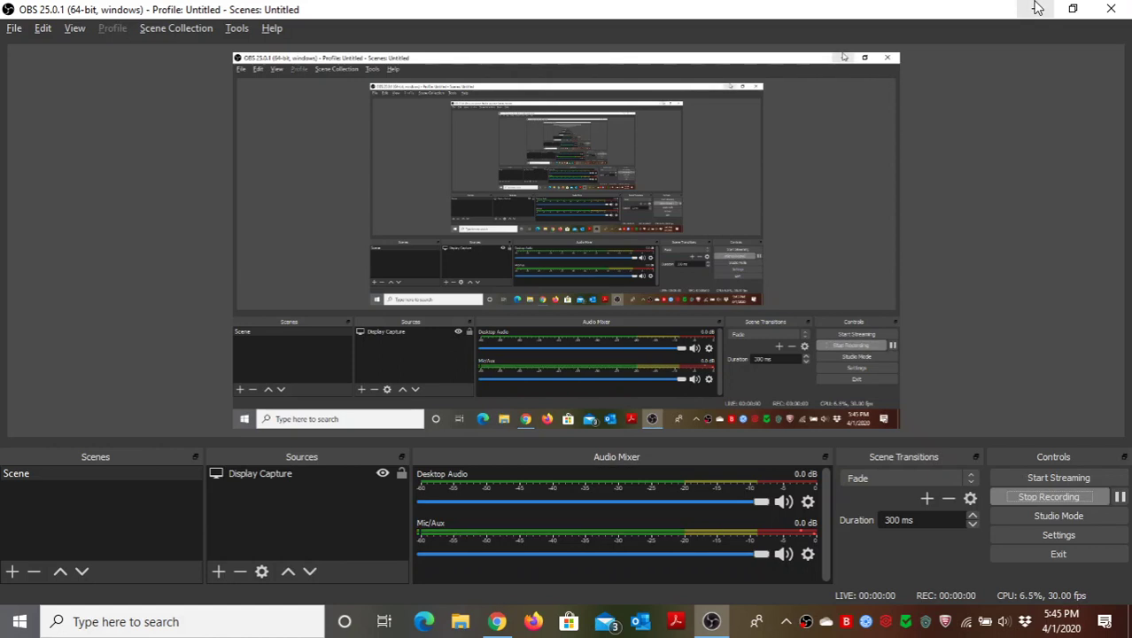
# - Minimize the recording OBS Studio window to reveal the Windows desktop
pyautogui.click(1037, 7)
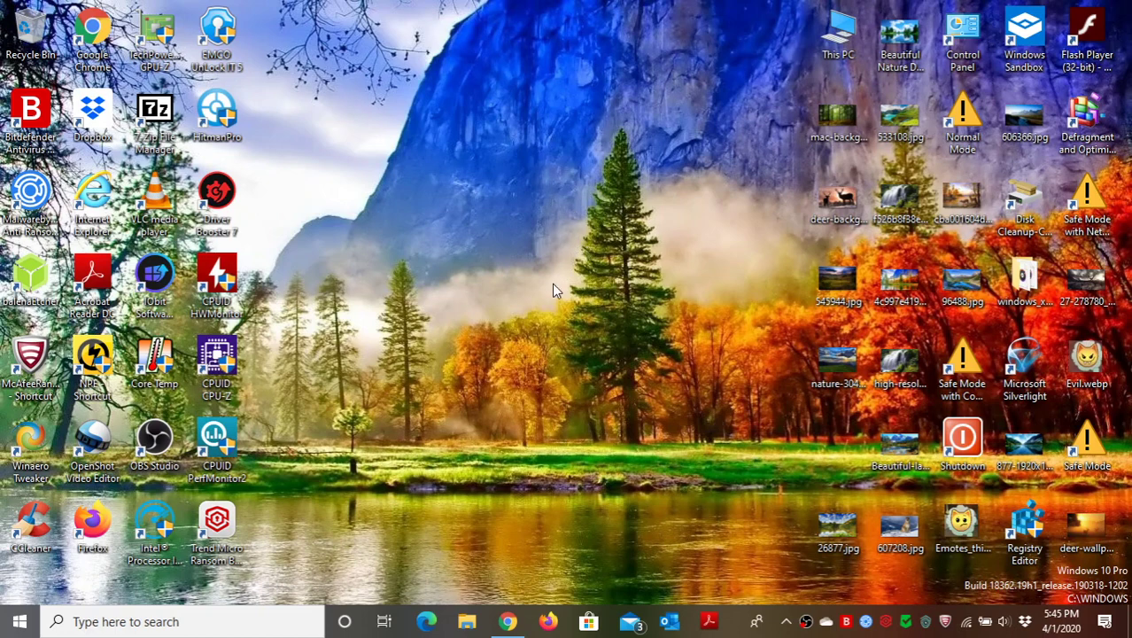
# - Bring YouTube Studio in Chrome forward, then go to Your channel via the avatar menu
pyautogui.click(509, 621)
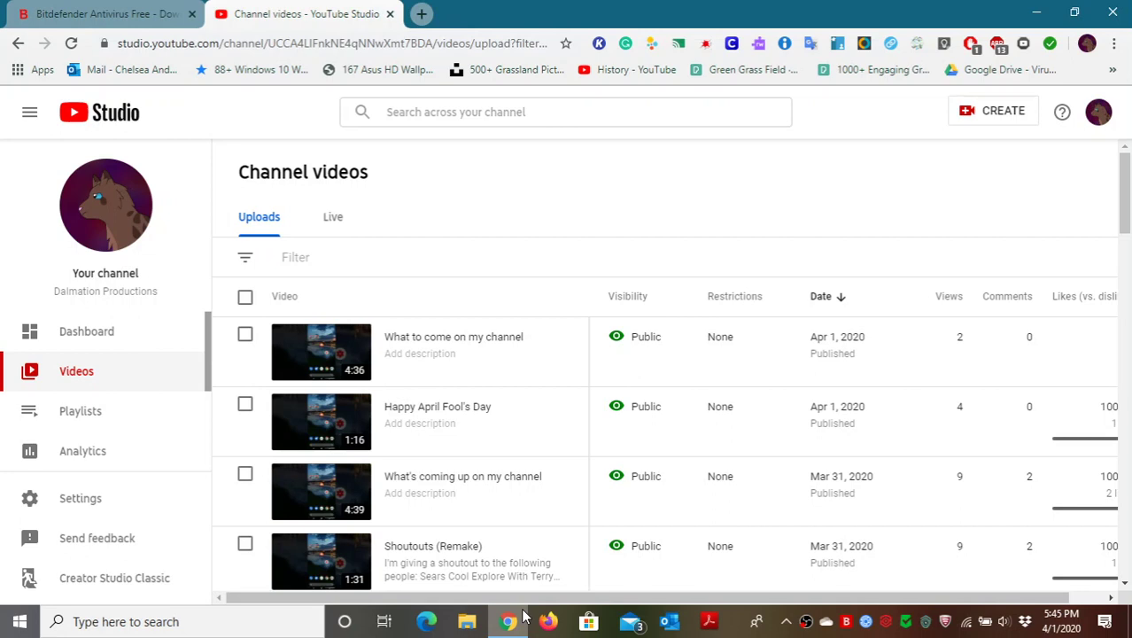
pyautogui.scroll(-1, 541, 479)
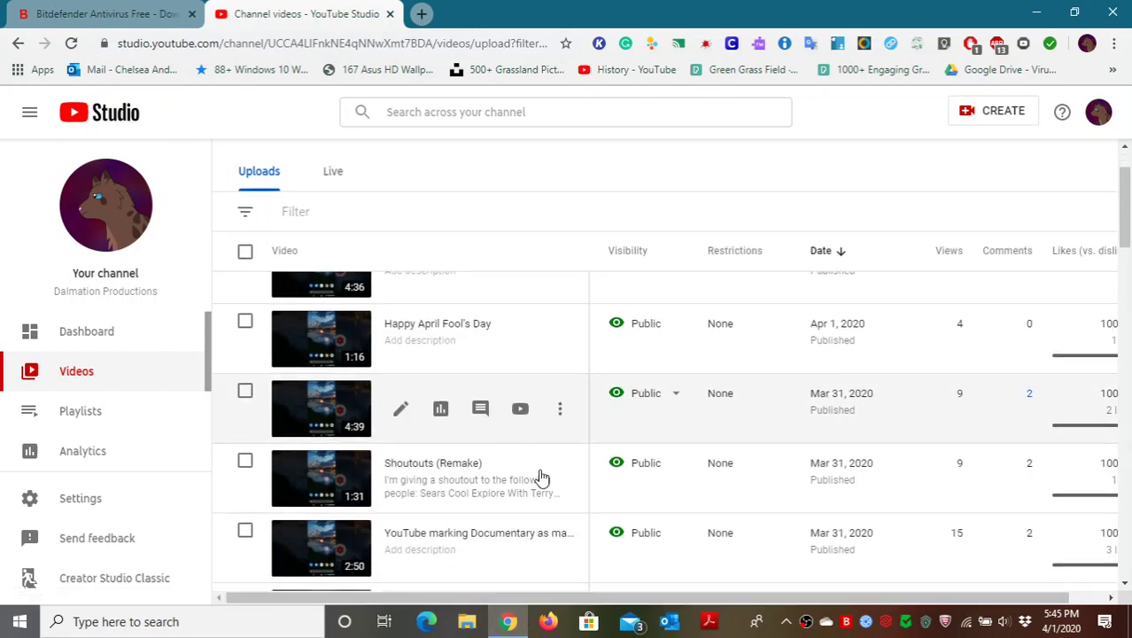
pyautogui.scroll(-2, 542, 479)
pyautogui.scroll(4, 541, 478)
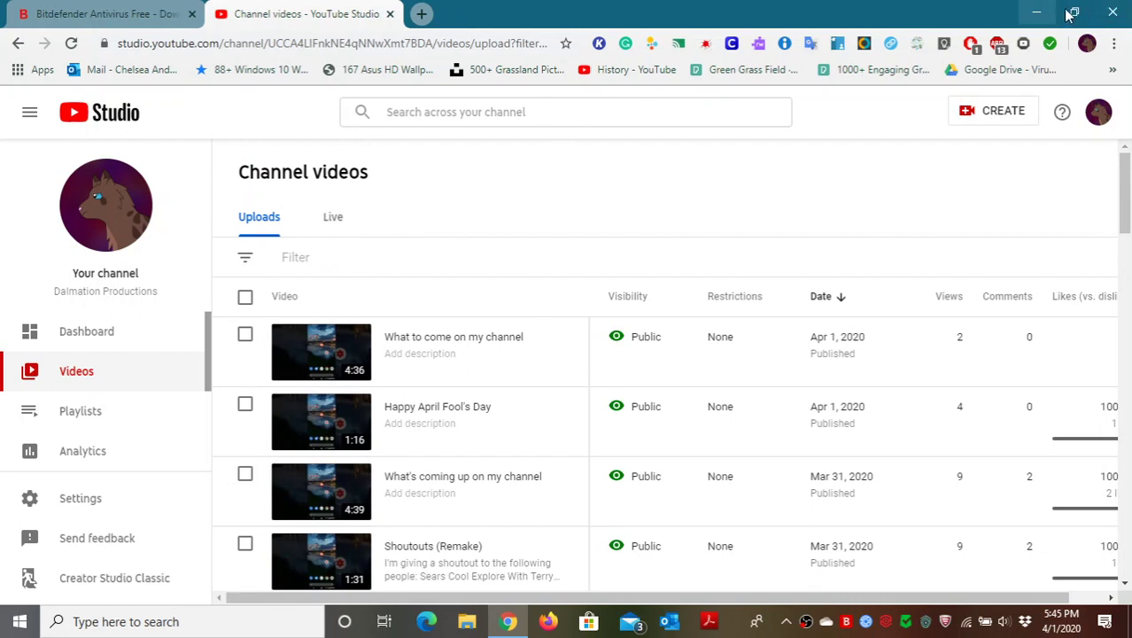
pyautogui.click(1095, 115)
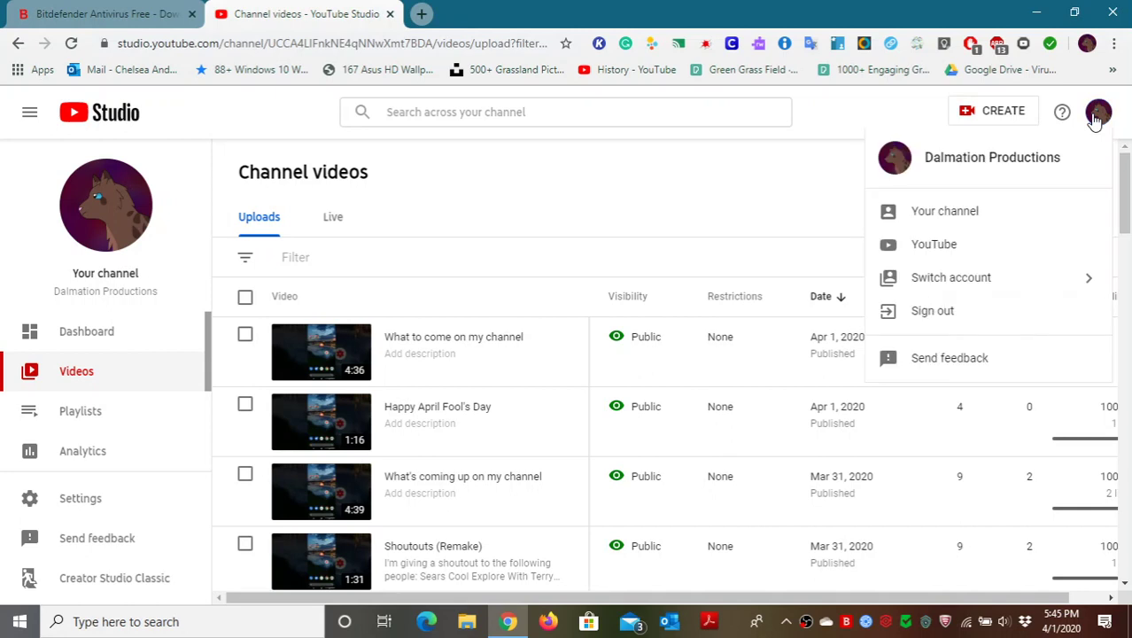
pyautogui.click(944, 211)
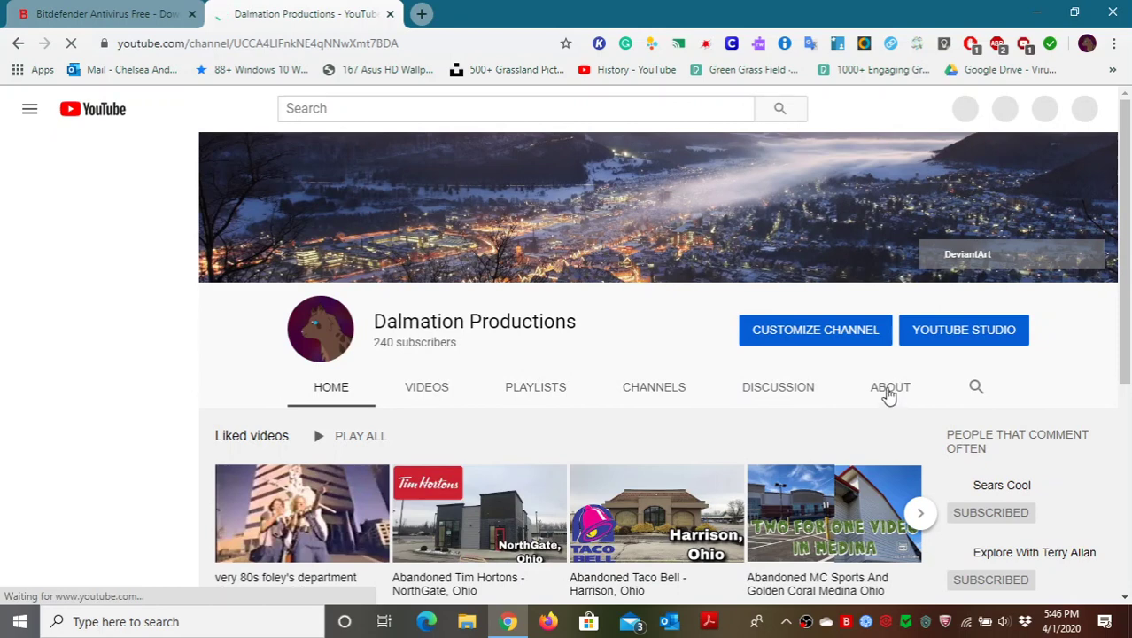
# - Open the channel's About tab showing its description, stats and links
pyautogui.click(889, 390)
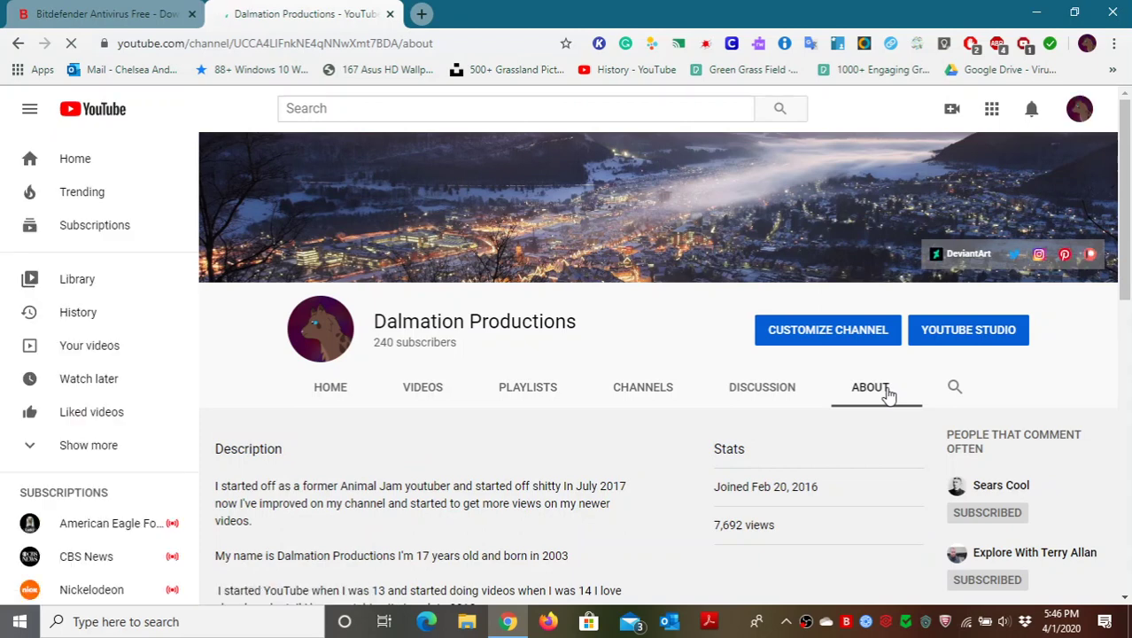
pyautogui.scroll(-3, 616, 295)
pyautogui.scroll(-1, 616, 295)
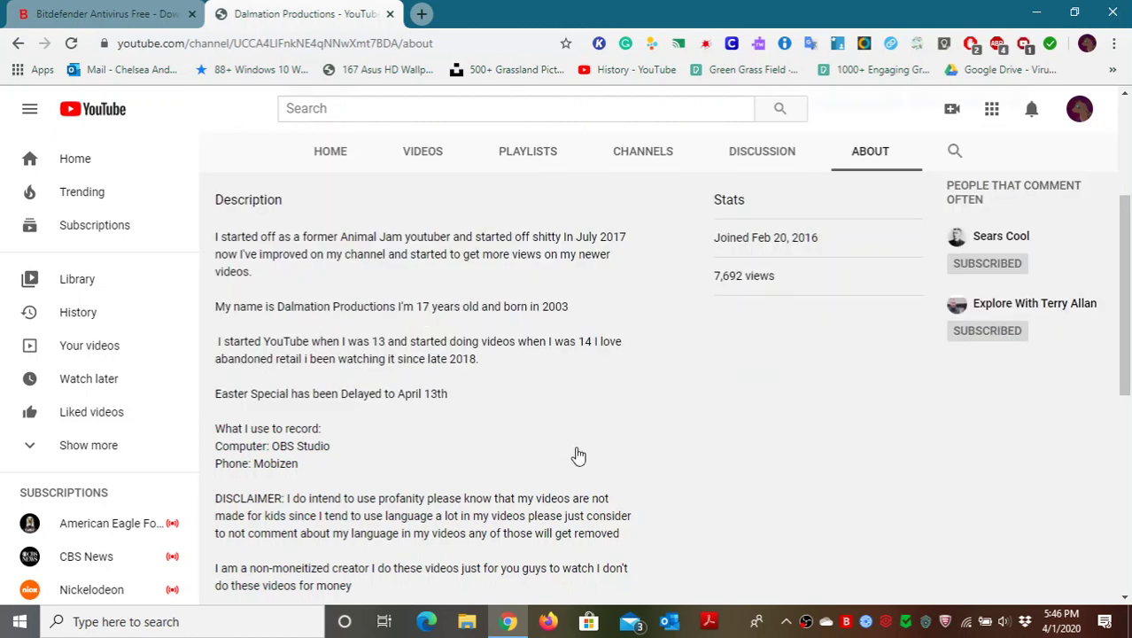
pyautogui.scroll(4, 578, 455)
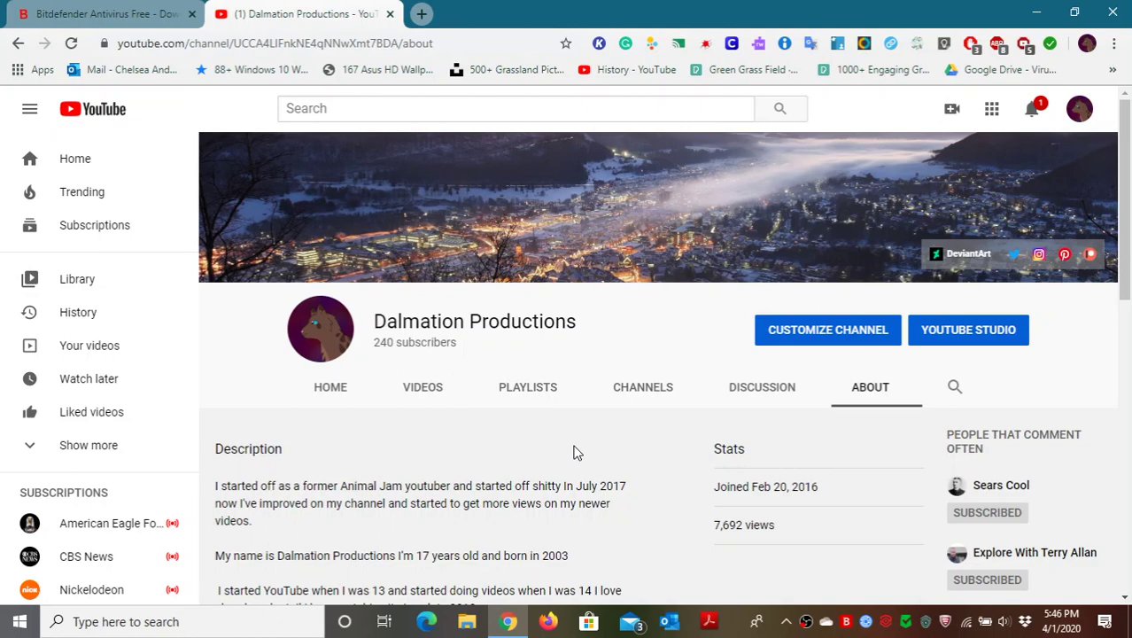
pyautogui.scroll(-4, 565, 438)
pyautogui.scroll(-2, 565, 438)
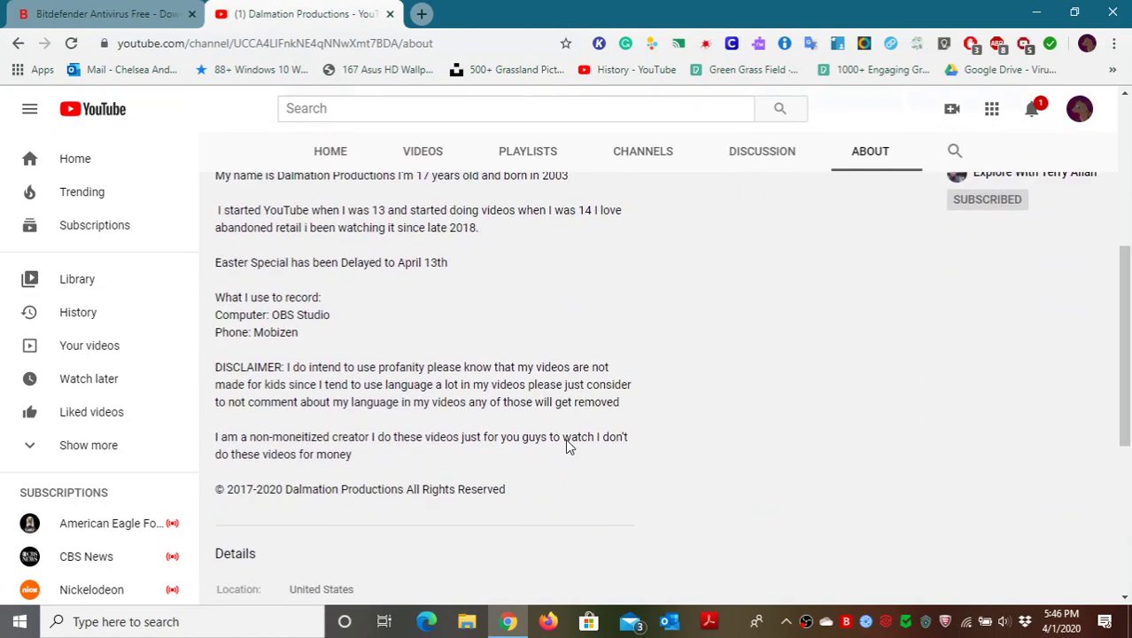
pyautogui.scroll(5, 565, 437)
pyautogui.scroll(-3, 527, 429)
pyautogui.scroll(2, 509, 421)
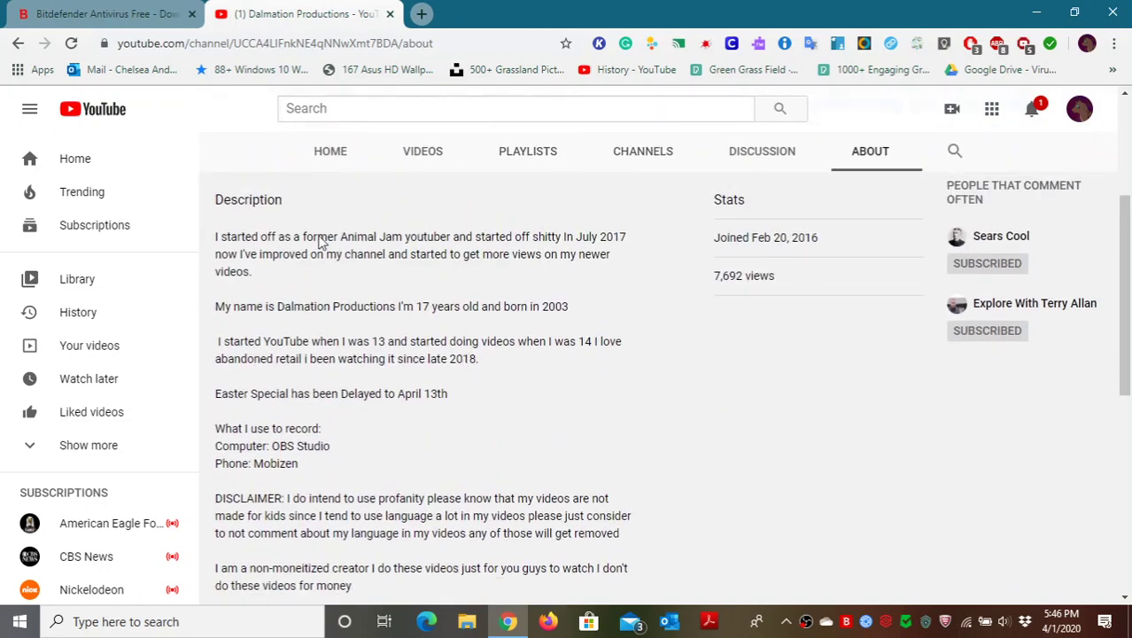
pyautogui.scroll(-4, 327, 518)
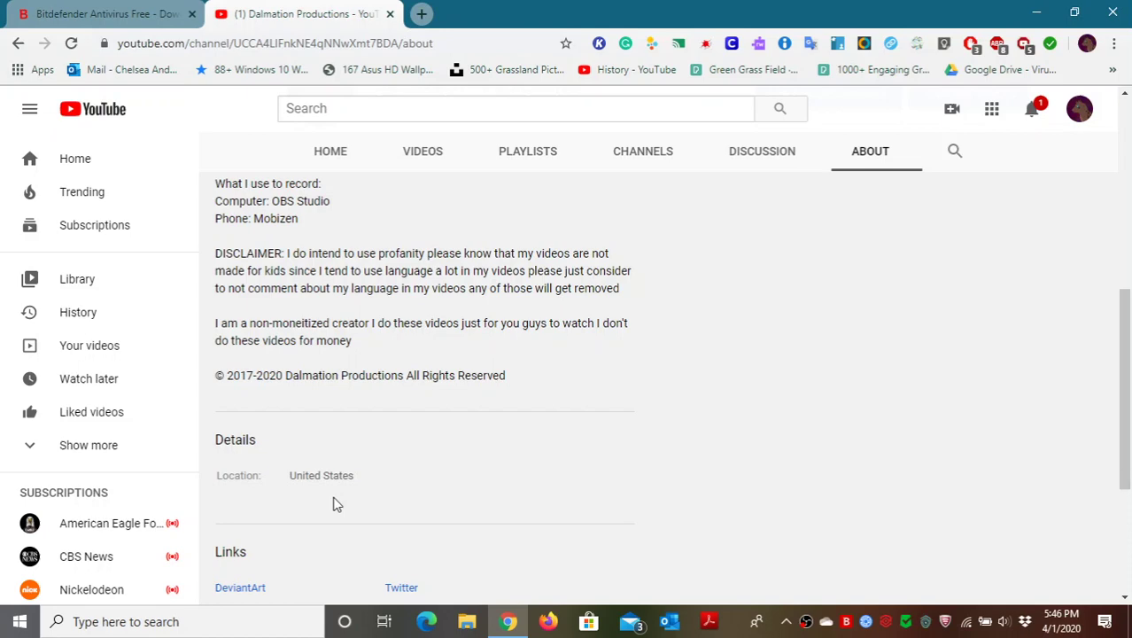
pyautogui.scroll(4, 328, 442)
pyautogui.scroll(-2, 694, 227)
pyautogui.scroll(-1, 677, 248)
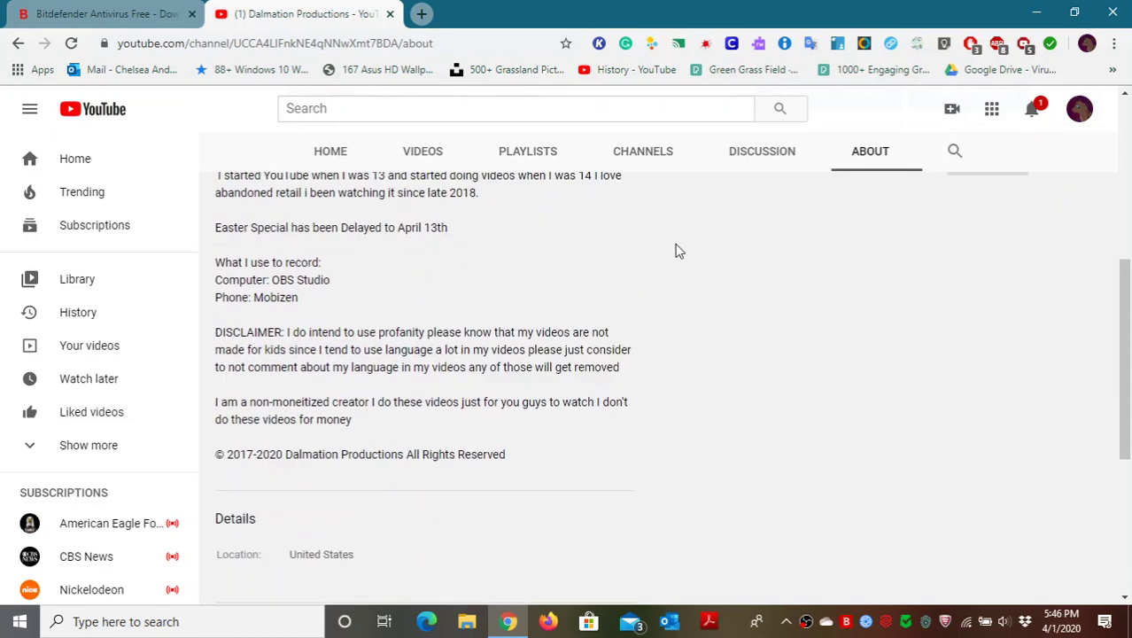
pyautogui.scroll(5, 675, 251)
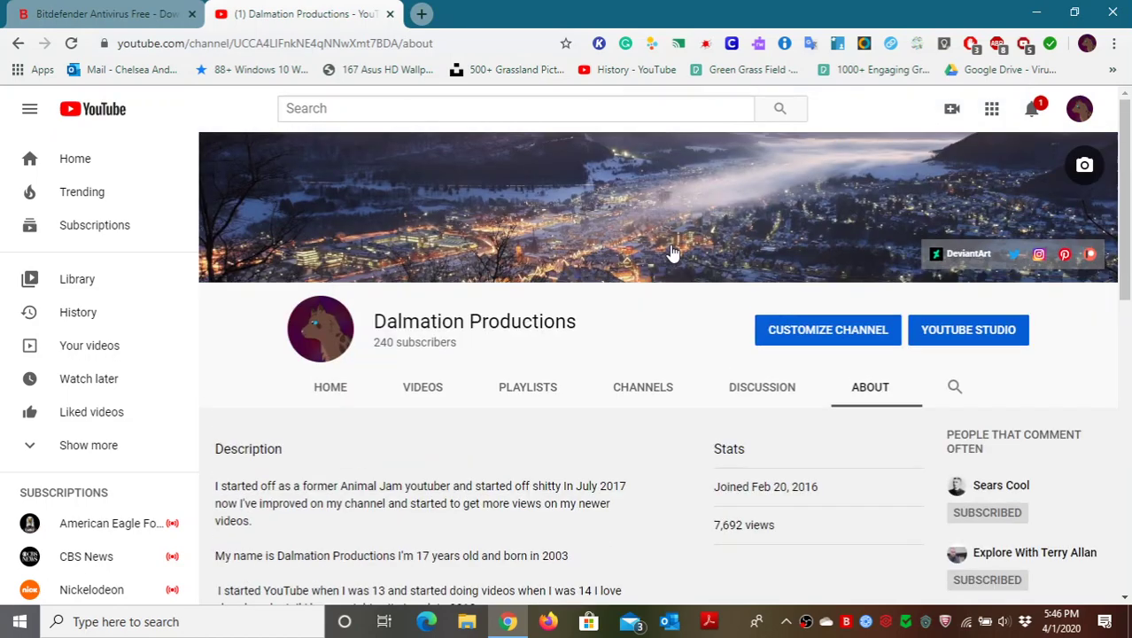
pyautogui.scroll(-2, 675, 251)
pyautogui.scroll(-1, 673, 253)
pyautogui.scroll(-3, 673, 254)
pyautogui.scroll(3, 673, 254)
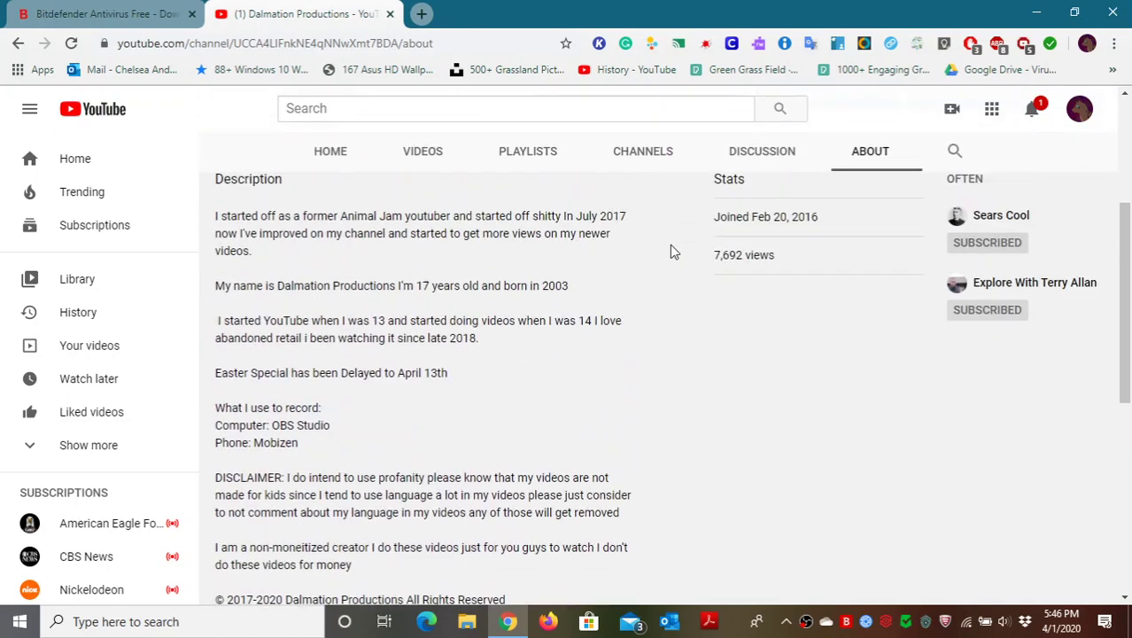
pyautogui.scroll(2, 673, 253)
pyautogui.scroll(-3, 674, 251)
pyautogui.scroll(1, 673, 251)
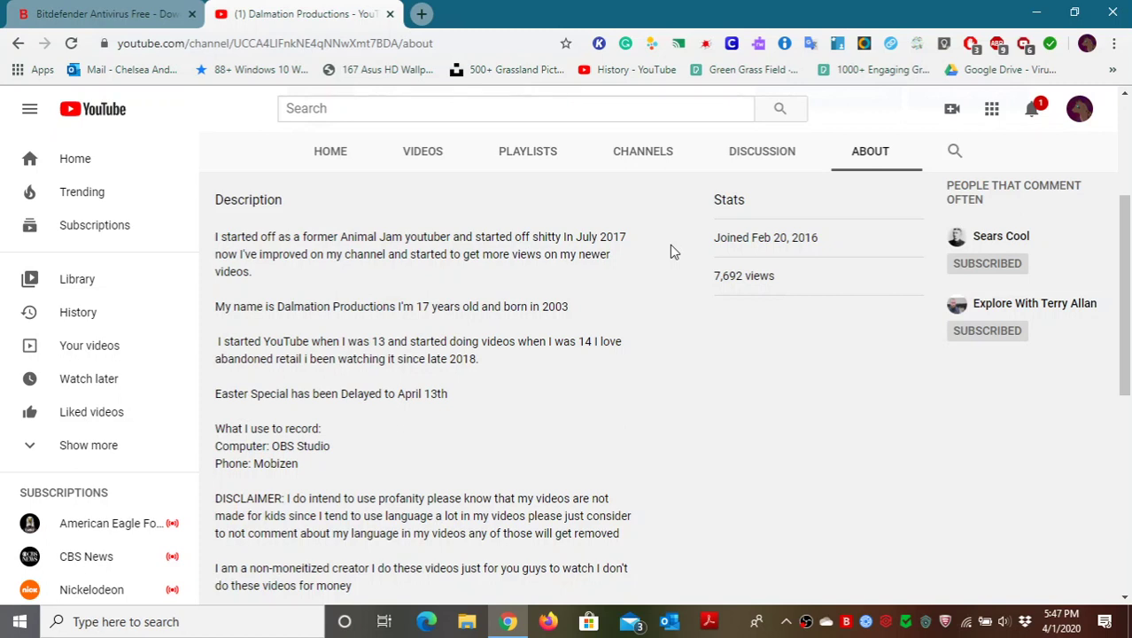
pyautogui.scroll(-2, 672, 250)
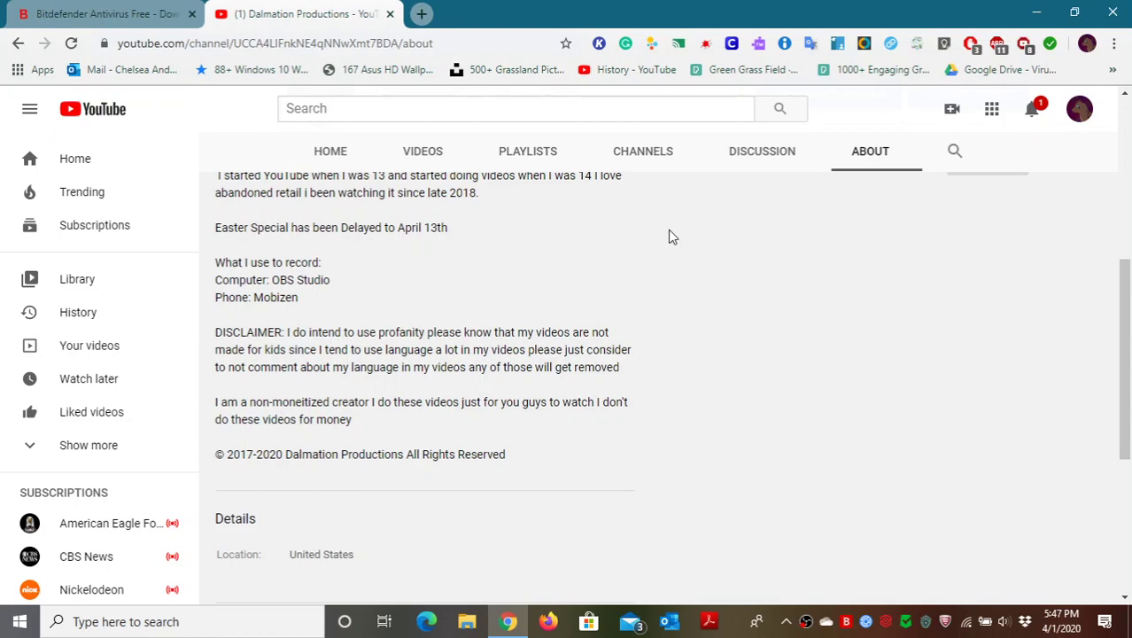
pyautogui.scroll(5, 671, 236)
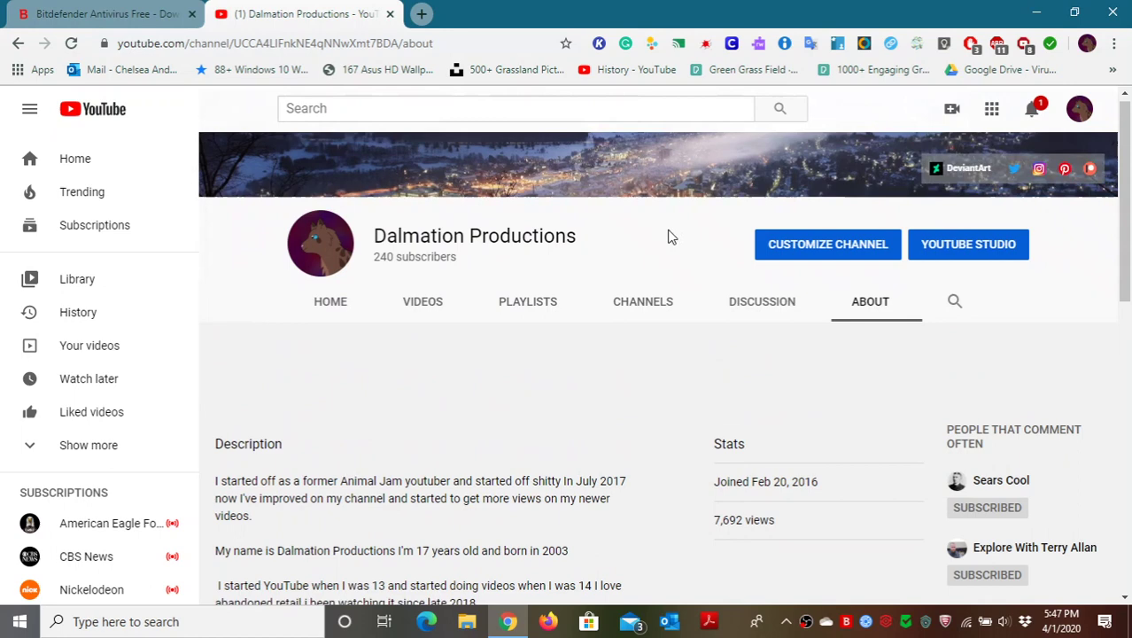
pyautogui.scroll(-4, 659, 248)
pyautogui.scroll(-2, 659, 248)
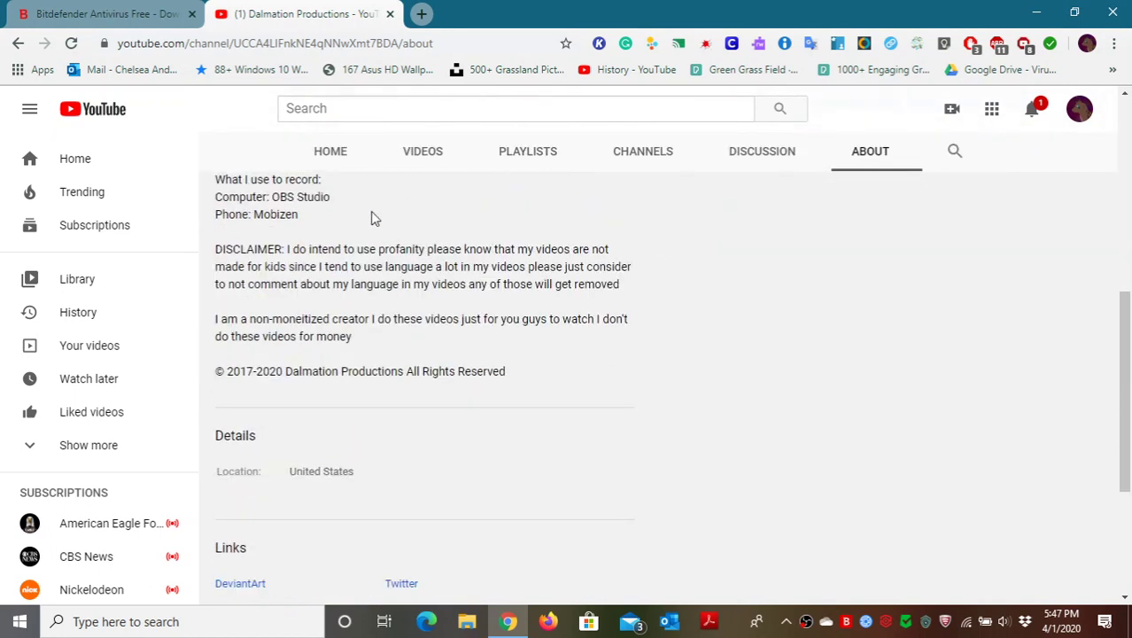
# - Narrow the three-line selection to just 'Computer: OBS Studio', then bring OBS Studio forward
pyautogui.moveTo(306, 215); pyautogui.dragTo(222, 180)
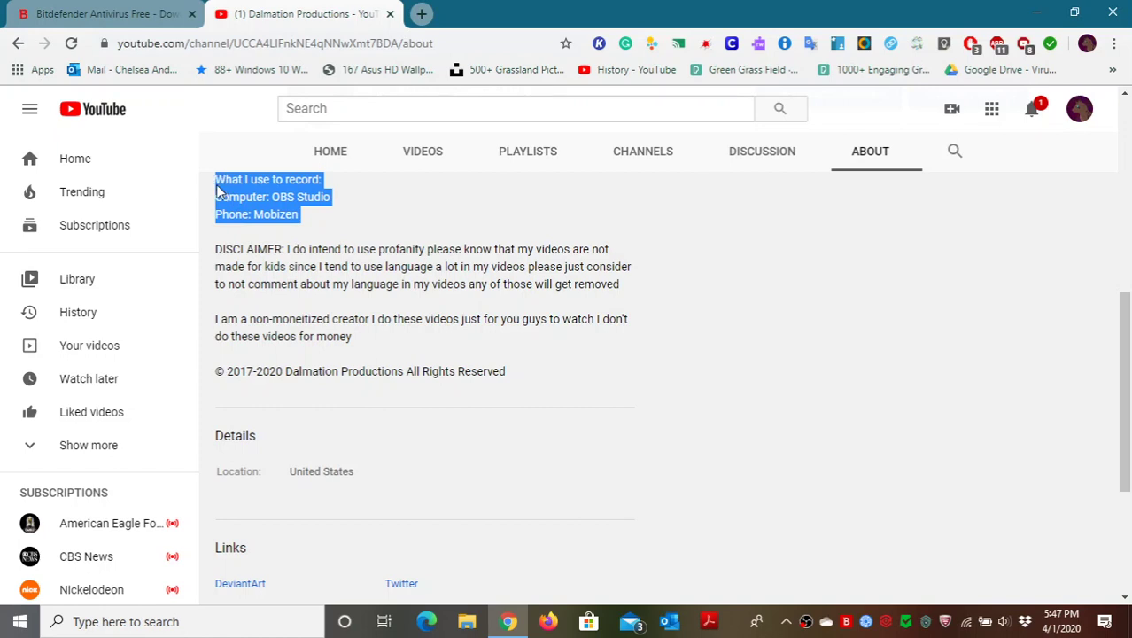
pyautogui.click(373, 218)
pyautogui.moveTo(330, 196); pyautogui.dragTo(216, 200)
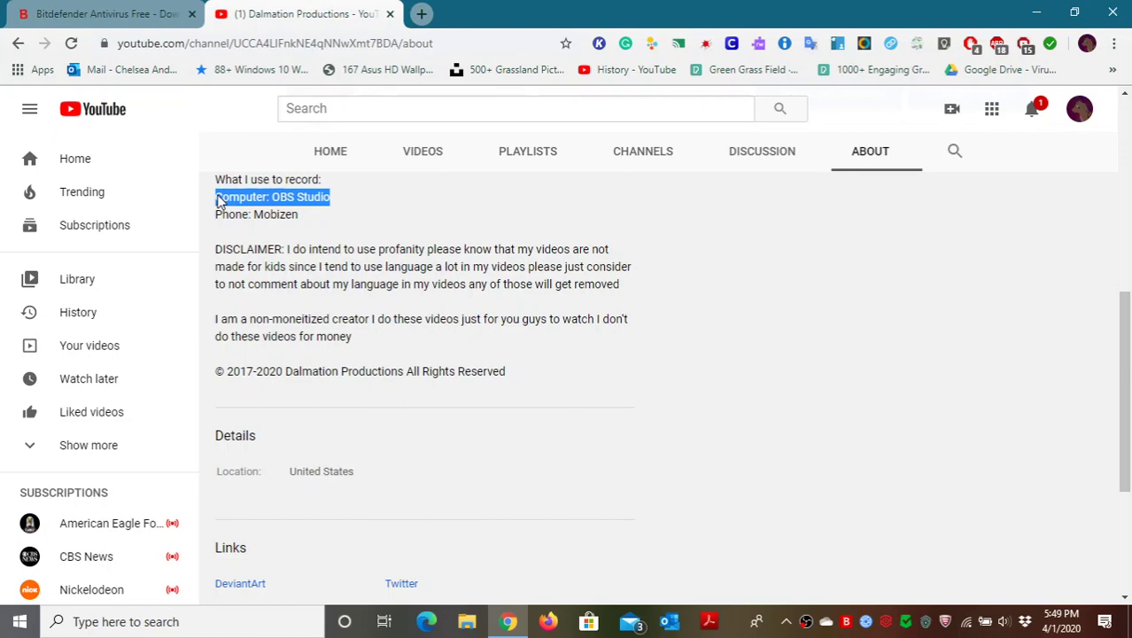
pyautogui.scroll(4, 771, 556)
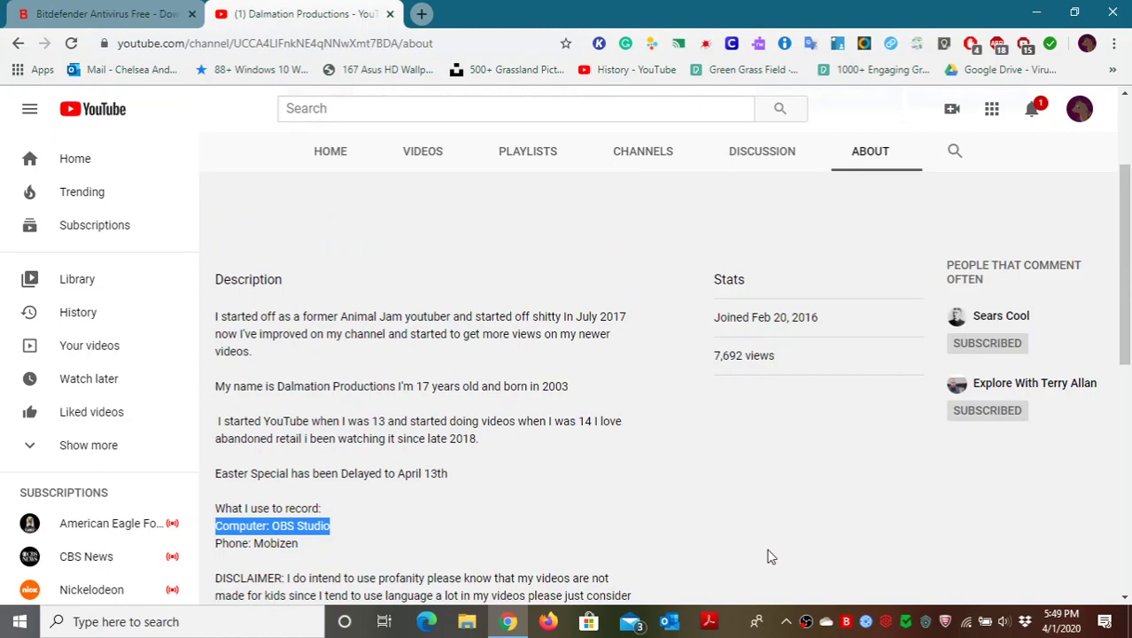
pyautogui.scroll(4, 771, 556)
pyautogui.click(711, 621)
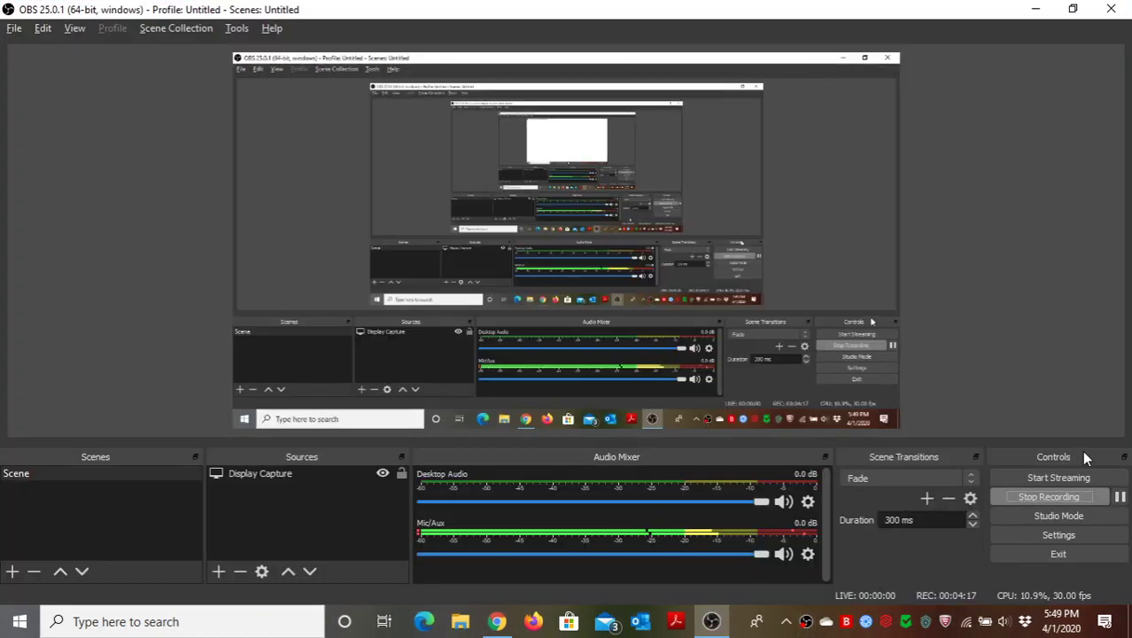